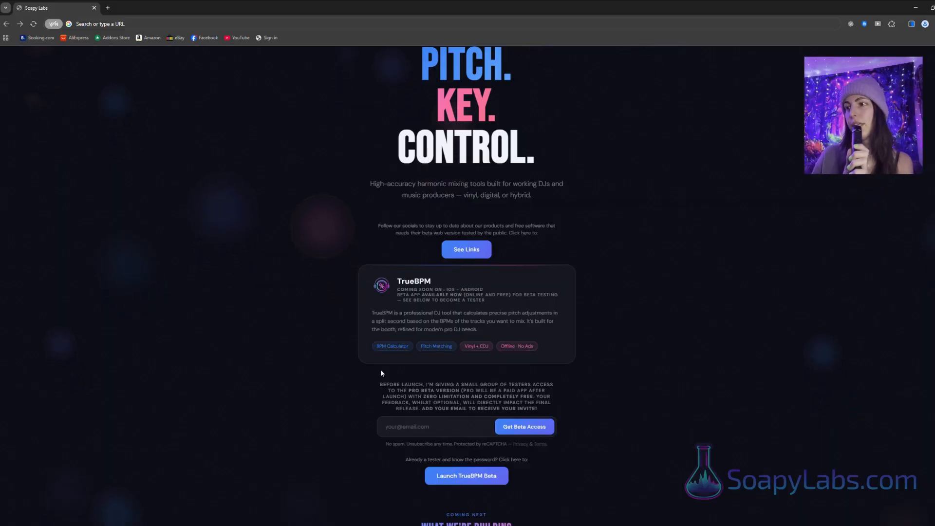
Step: Launch the TrueBPM beta, agree to keep the beta password private, and enter the beta
left_click(467, 476)
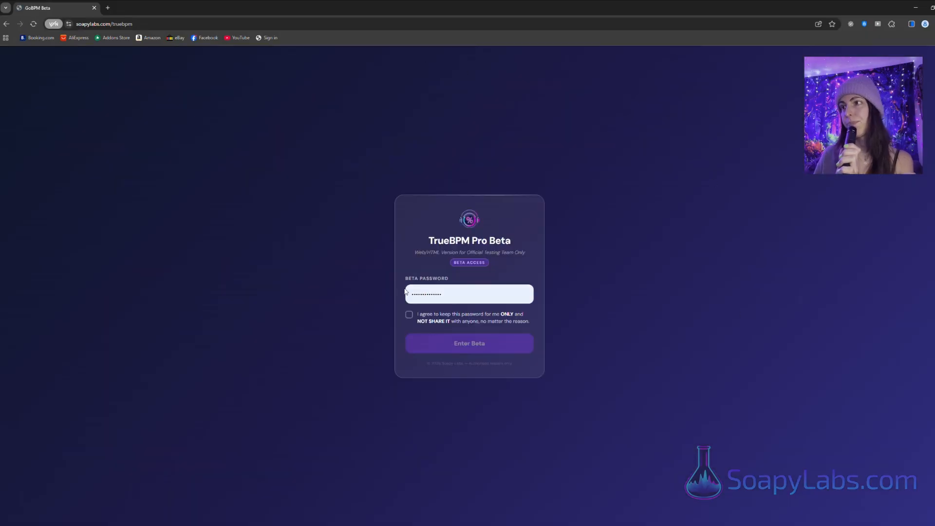
left_click(409, 314)
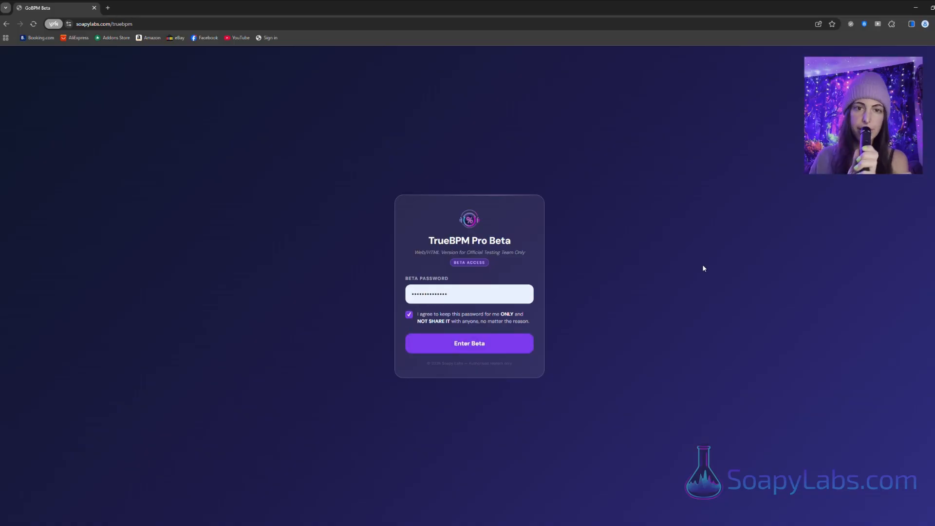
left_click(422, 350)
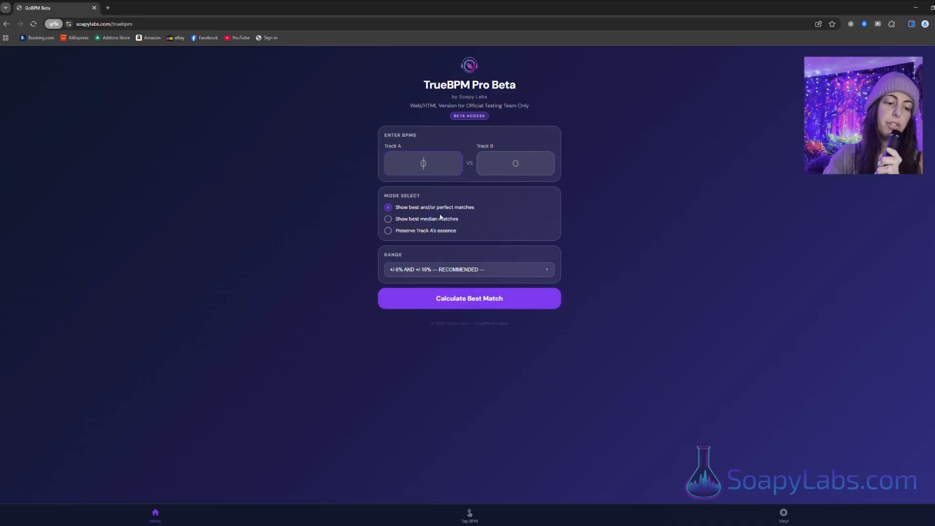
Step: Calculate the best match for Track A at 122 BPM and Track B at 124 BPM, and view the listed results
type("122")
key("Tab")
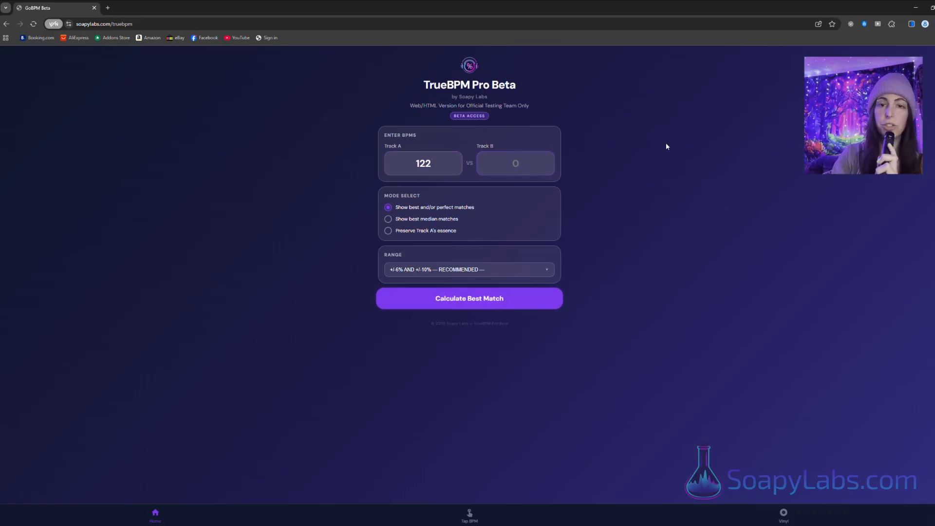
type("12")
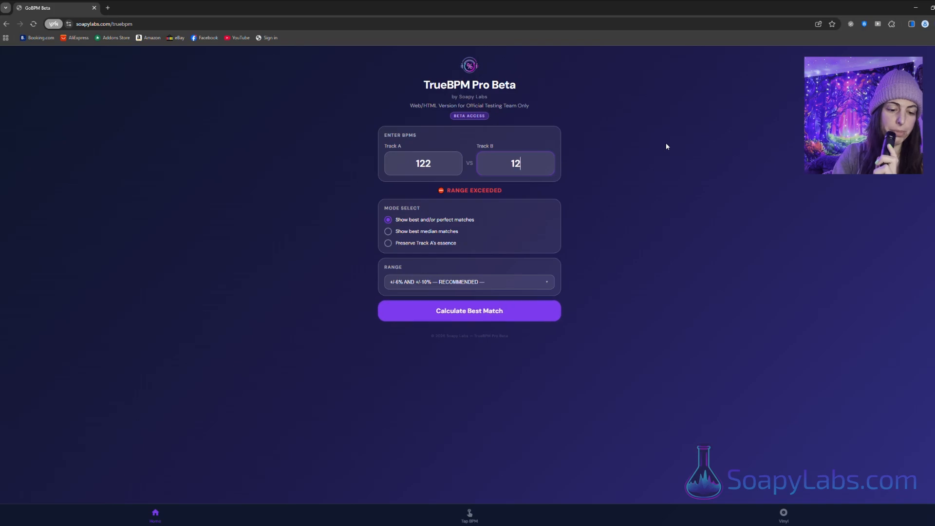
type("4")
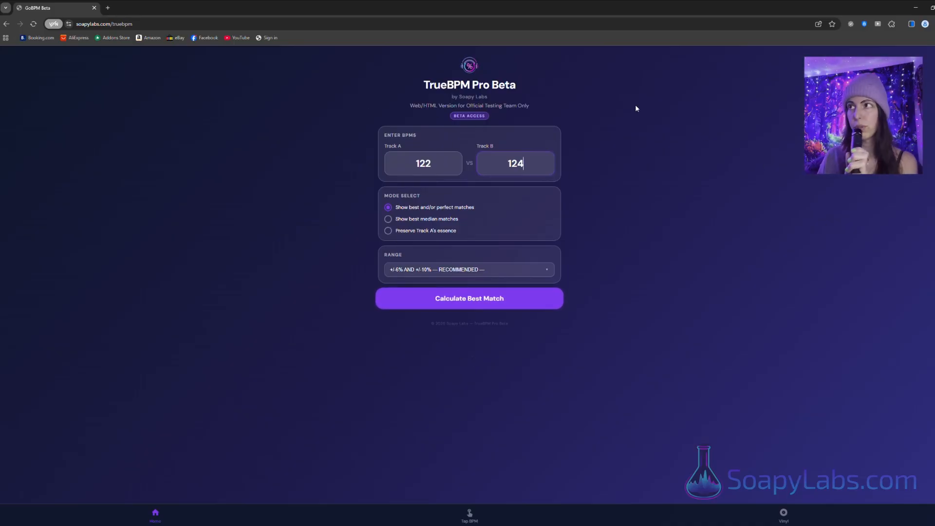
left_click(501, 303)
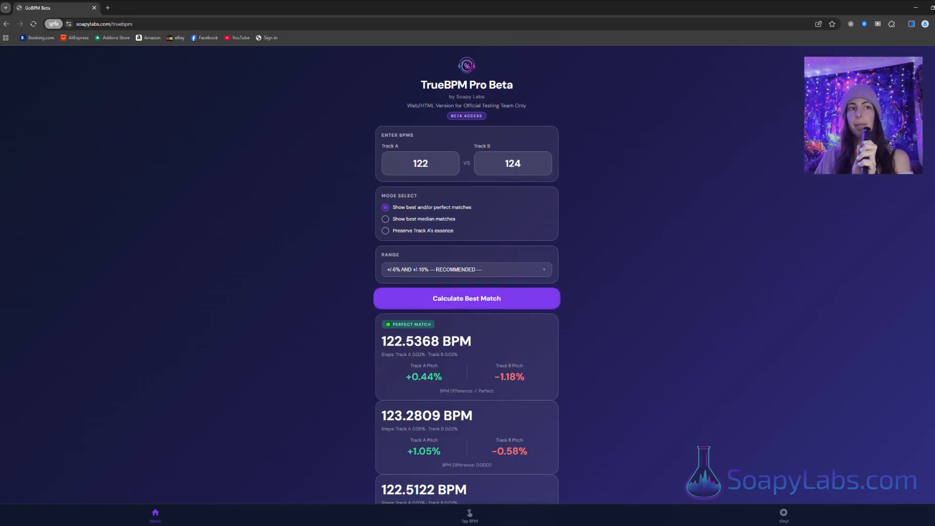
scroll(547, 346, "down", 2)
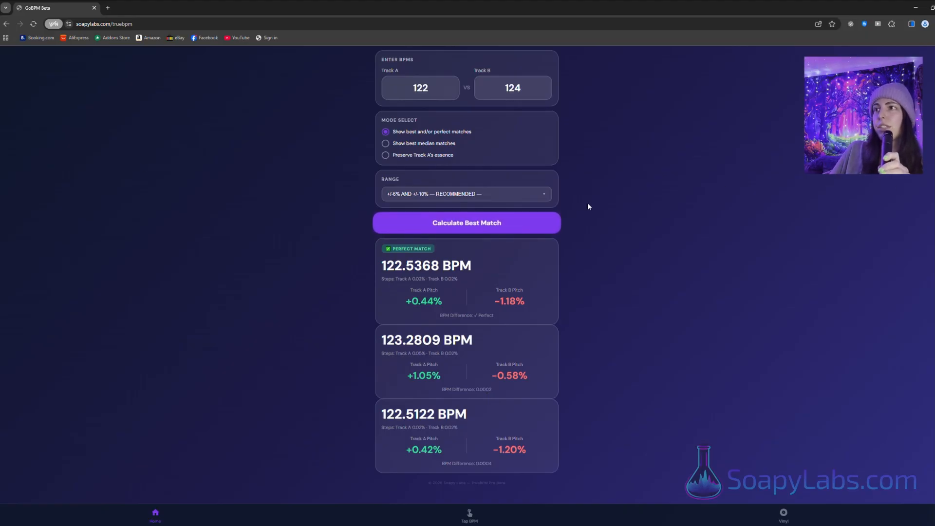
Step: Try the +/-6% range with increments of 0.01%, followed by the +/-6% range with increments of 0.02% only
left_click(550, 219)
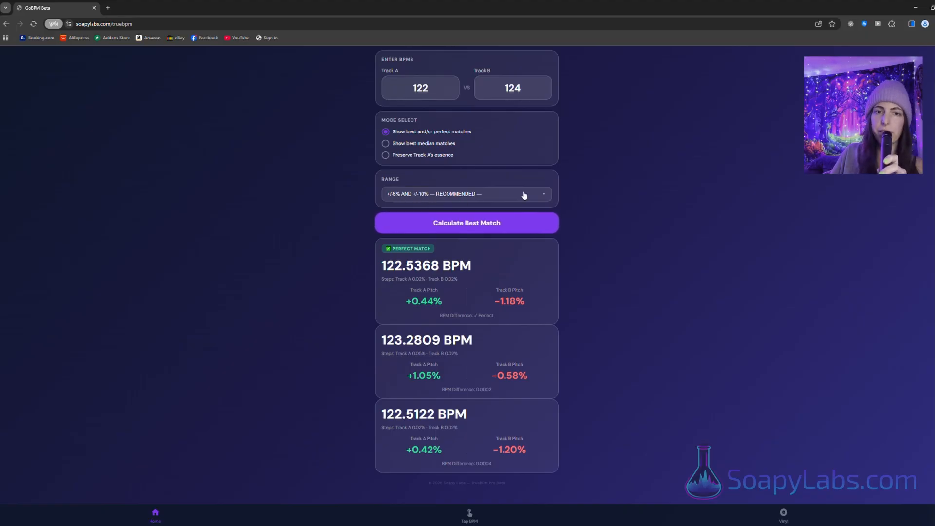
left_click(502, 196)
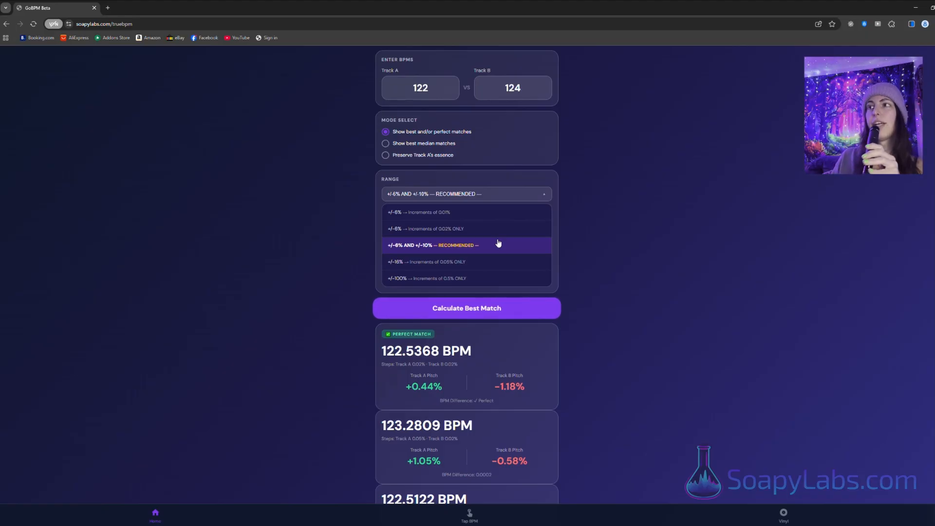
left_click(462, 211)
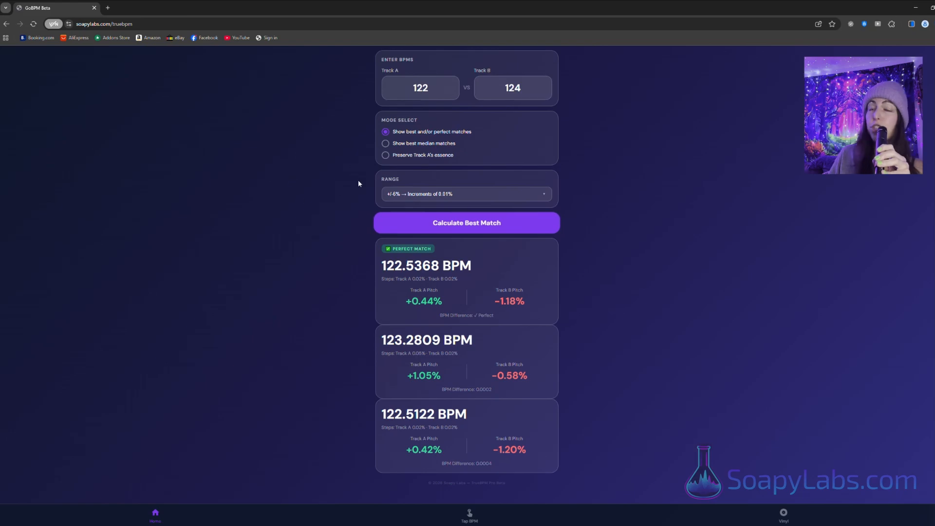
left_click(448, 201)
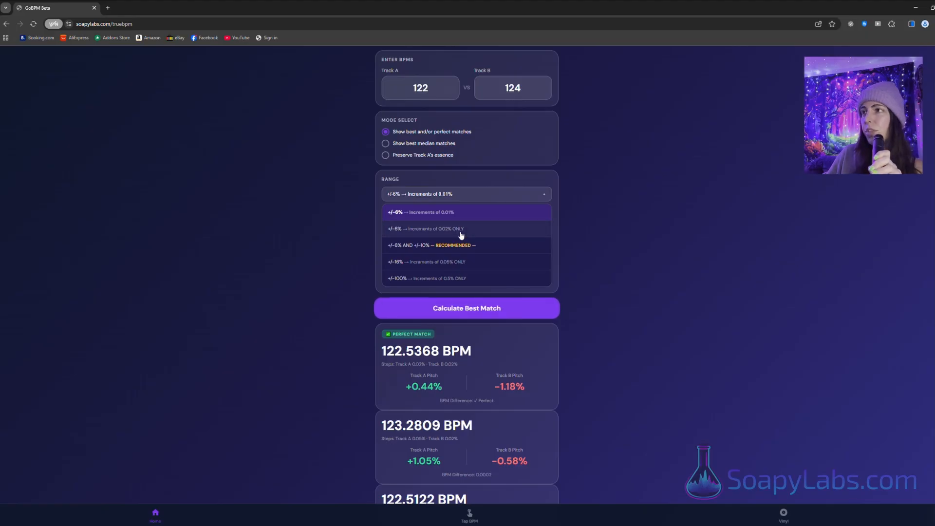
left_click(441, 234)
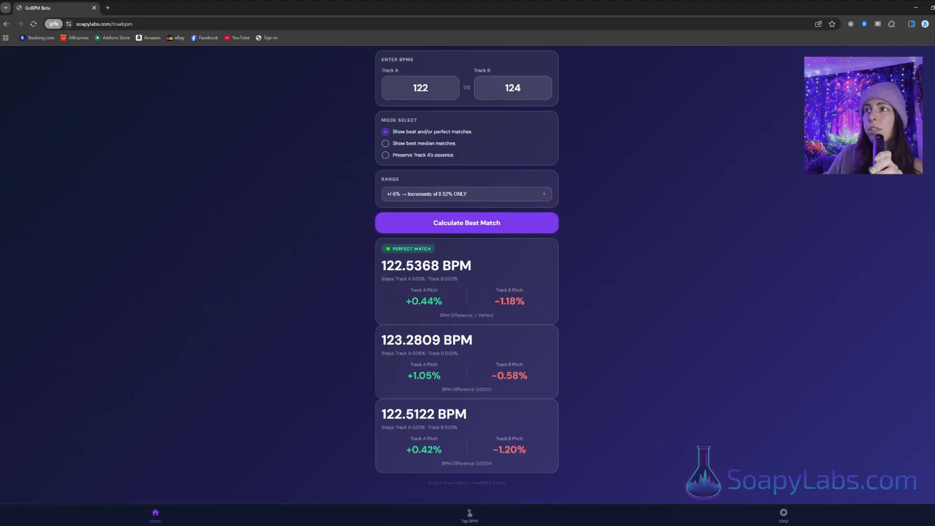
Step: Try the +/-16% range and the +/-100% range, and return to the recommended +/-6% and +/-10% range
left_click(431, 195)
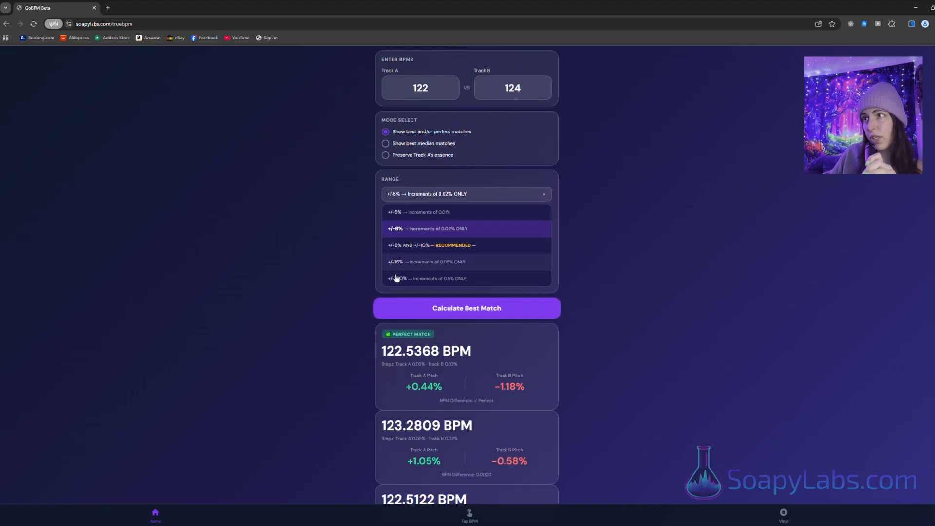
left_click(454, 264)
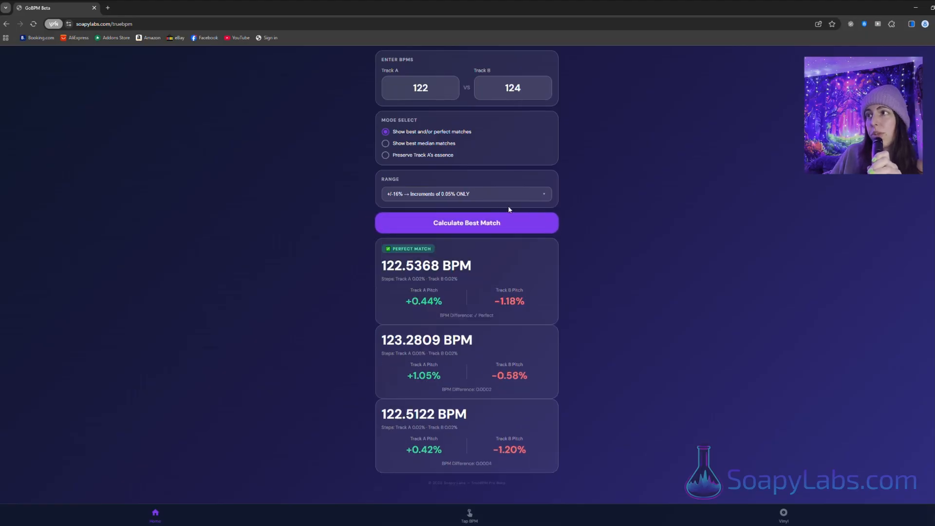
left_click(461, 195)
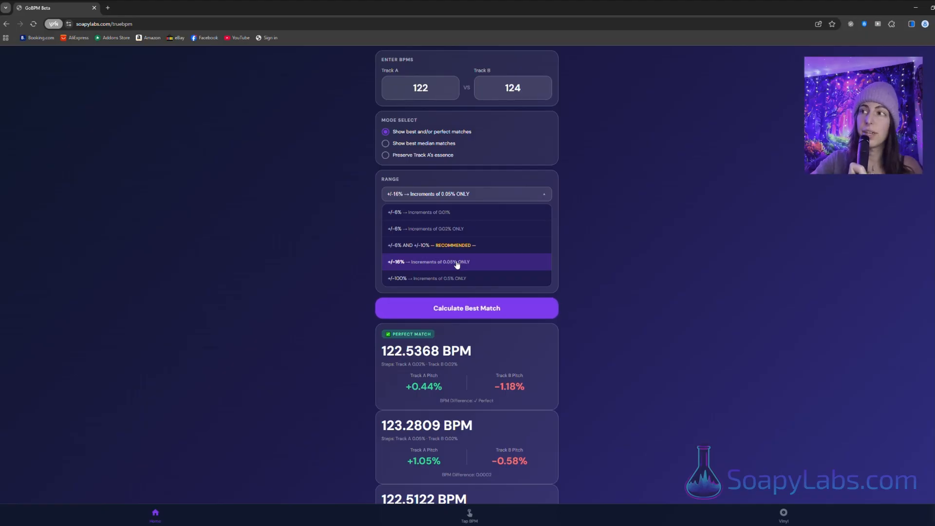
left_click(431, 280)
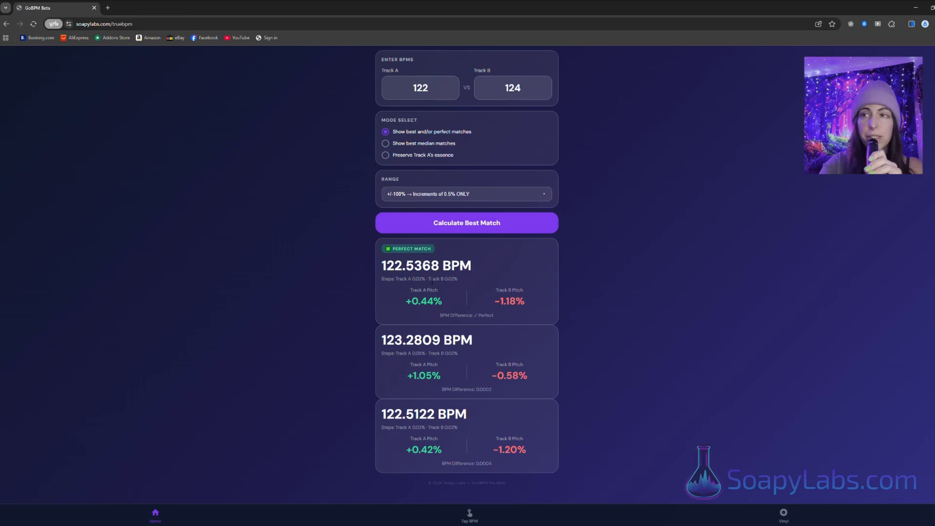
key("F5")
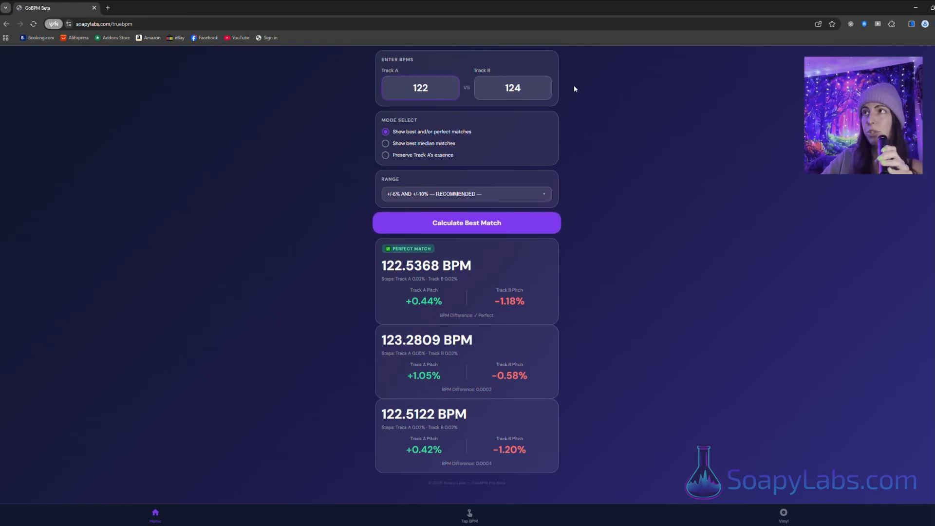
Step: Set Track A to 126 BPM and Track B to 127 BPM, and calculate the best match
key("BackSpace")
type("6")
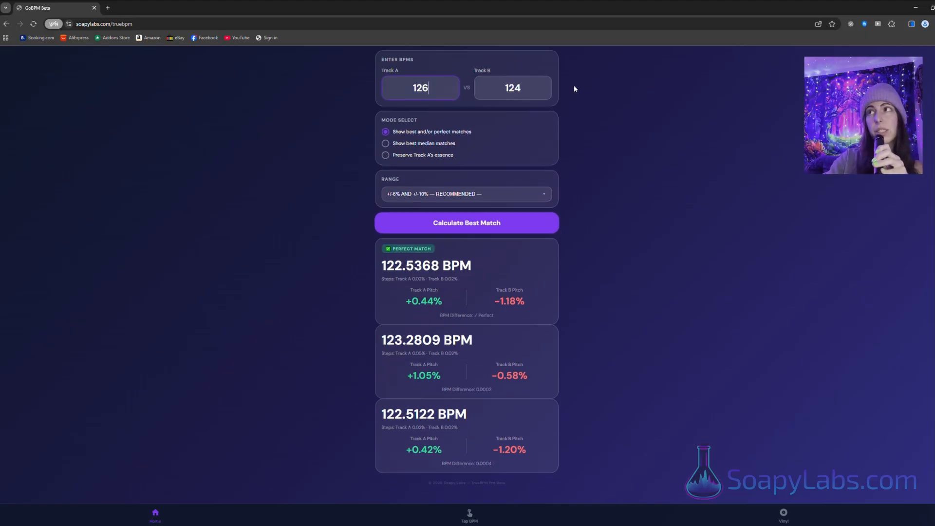
left_click(539, 93)
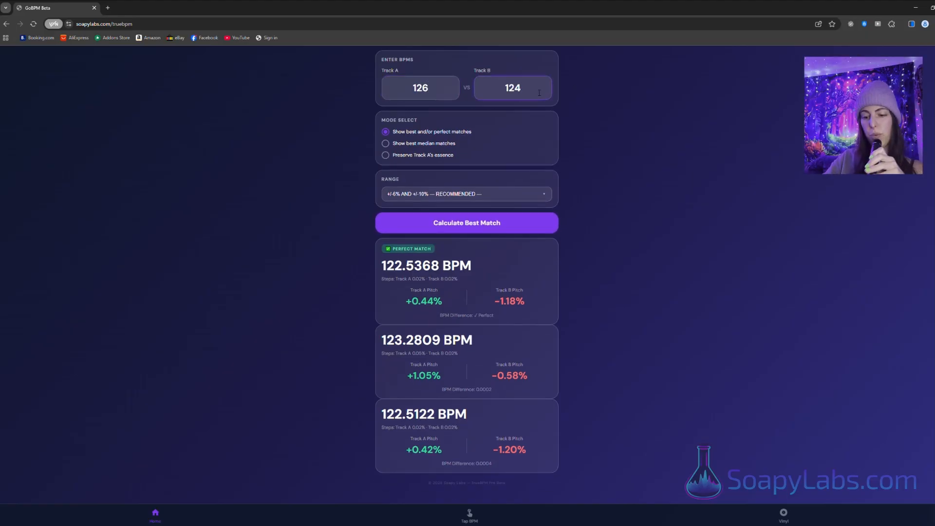
key("BackSpace")
type("7")
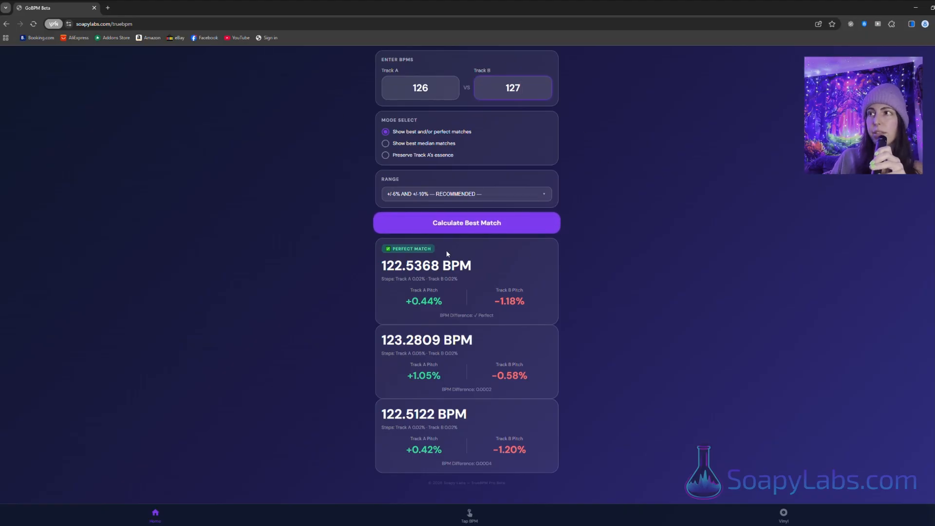
left_click(497, 223)
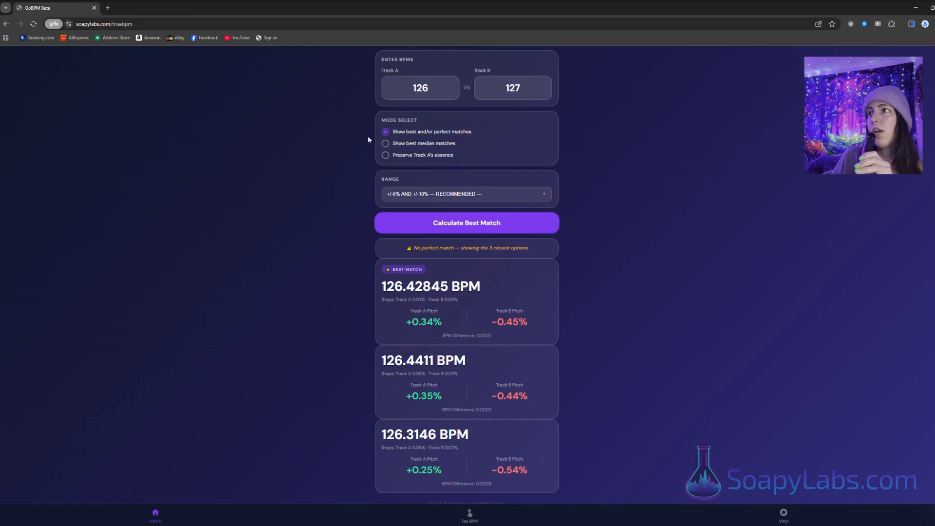
Step: Recalculate the matches in the best median matches mode, and again in the mode that preserves Track A's essence
left_click(392, 145)
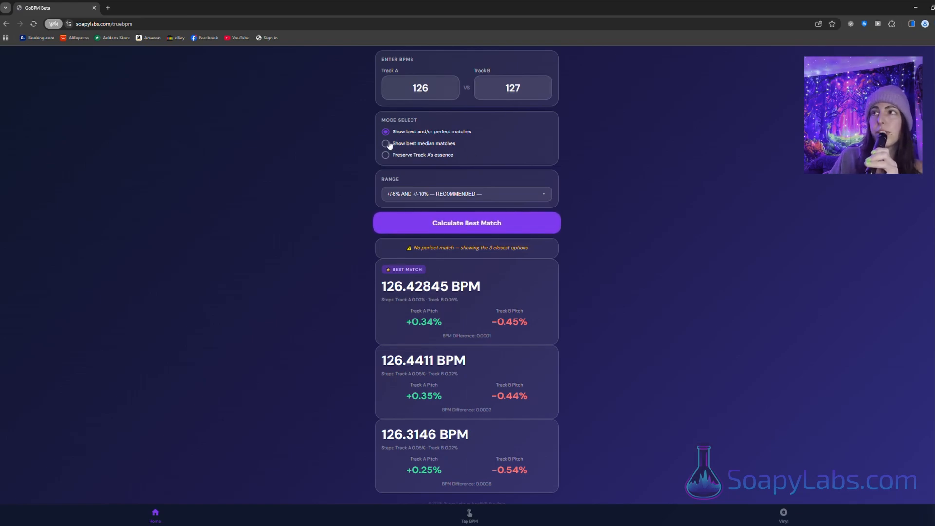
left_click(489, 223)
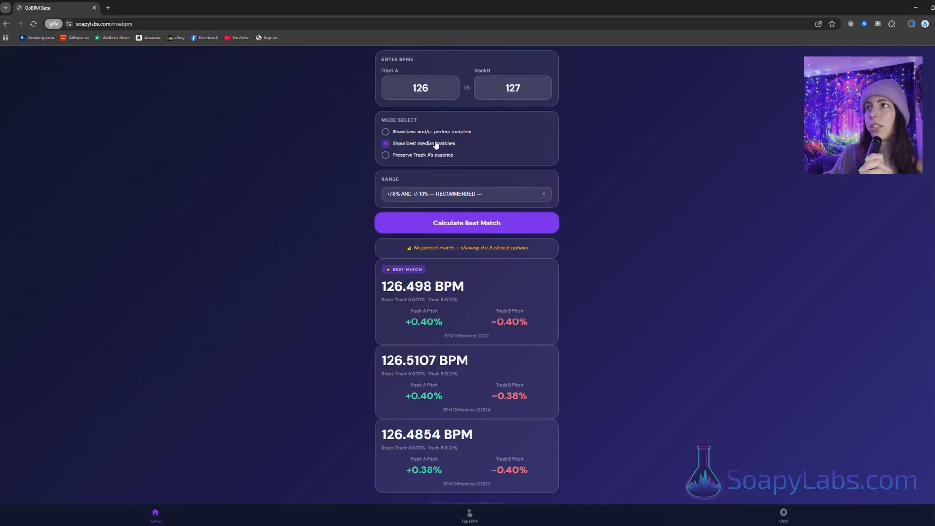
left_click(386, 156)
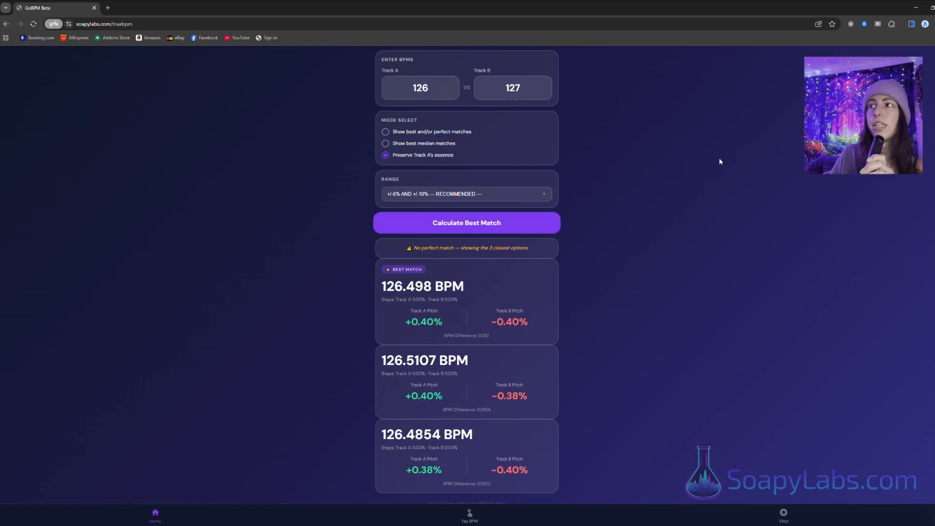
left_click(469, 227)
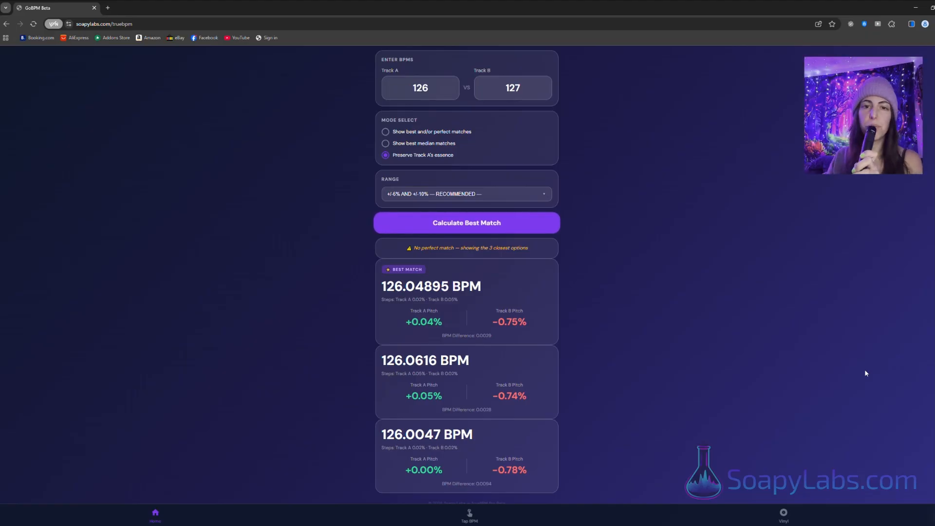
Step: Set Track A to 127 BPM and Track B to 126 BPM, and recalculate the best match
key("BackSpace")
key("BackSpace")
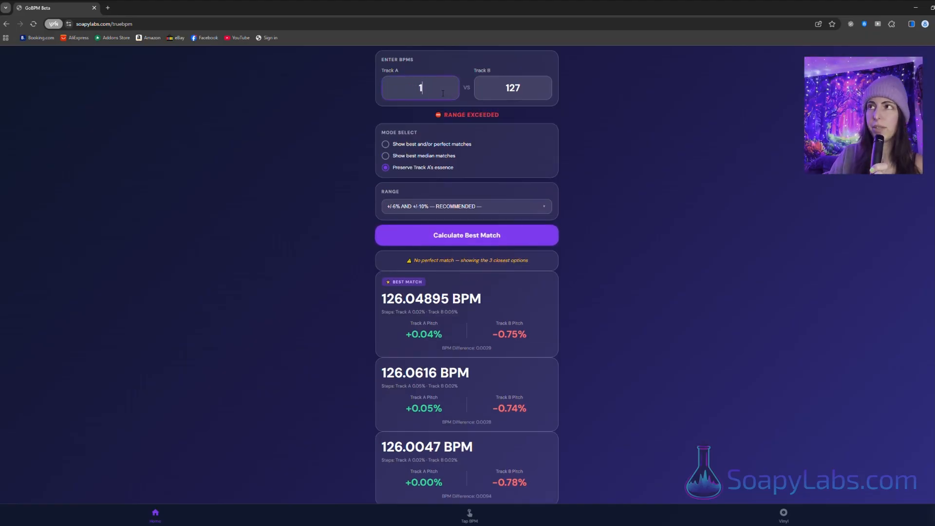
type("27")
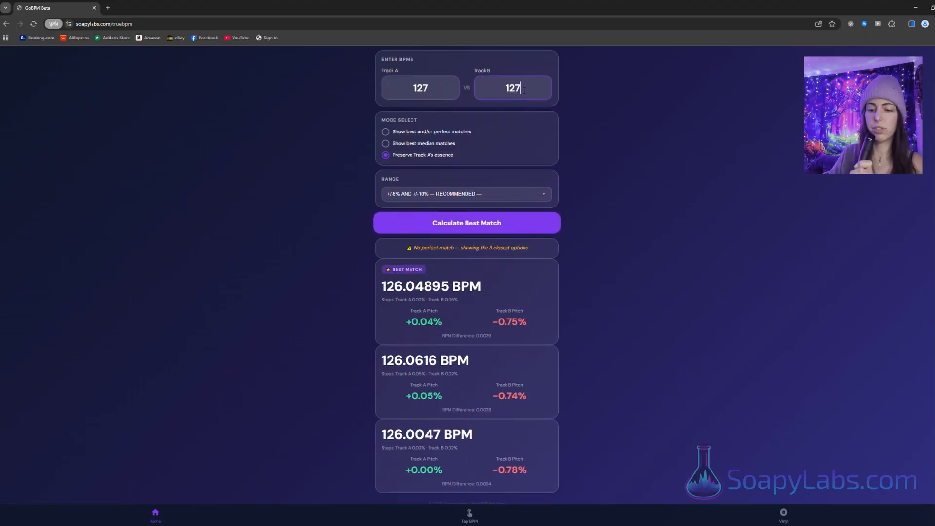
key("BackSpace")
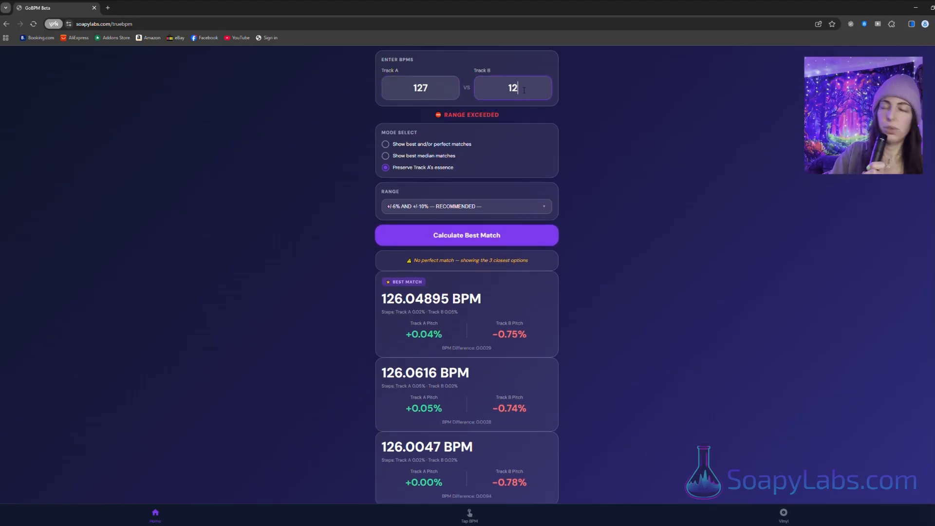
type("6")
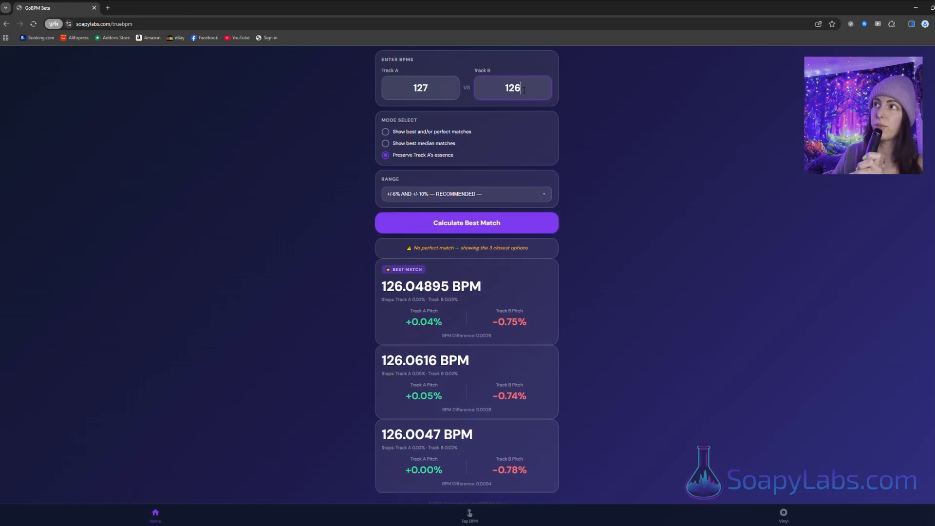
left_click(485, 227)
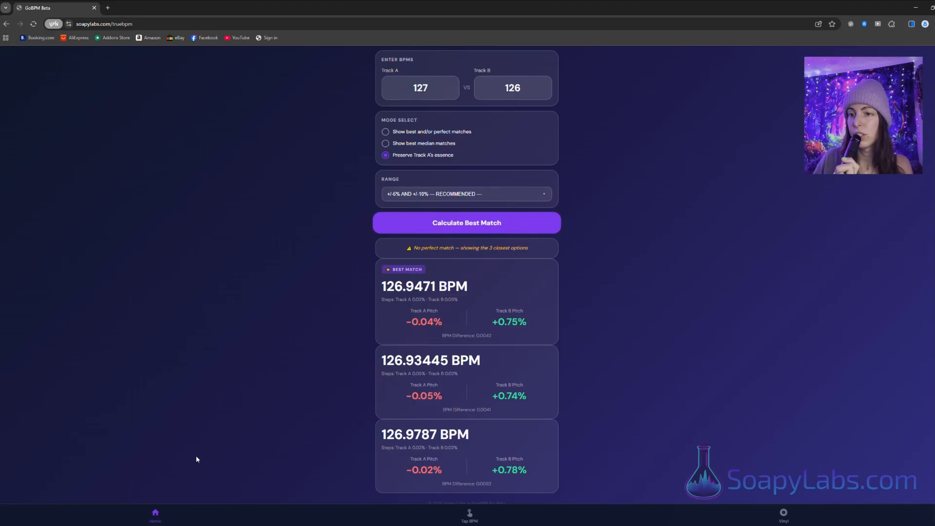
Step: Tap out a tempo in the Tap BPM tool and reset the reading
left_click(473, 518)
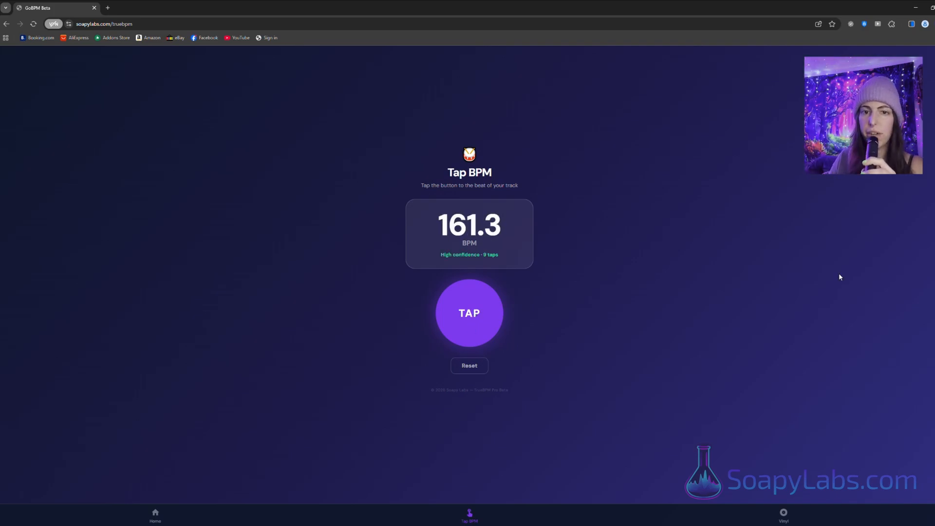
left_click(481, 366)
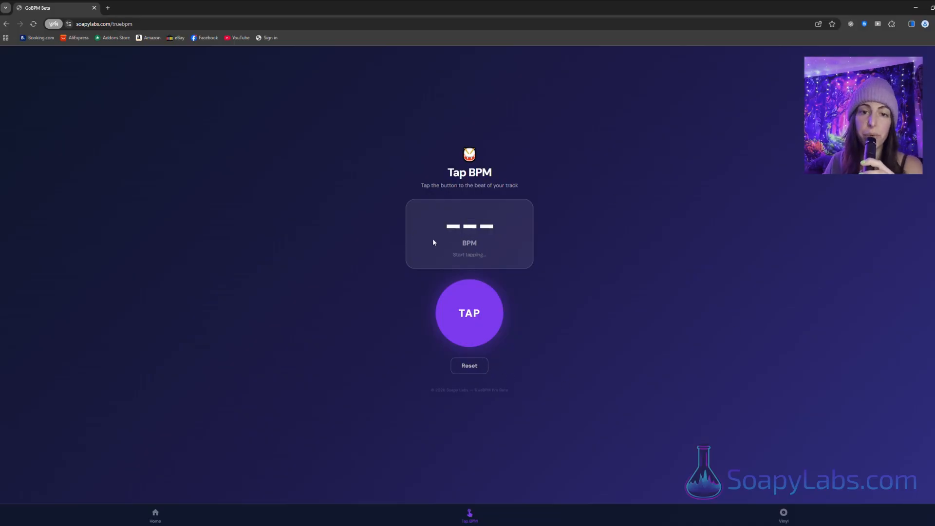
Step: In the Vinyl calculator, calculate the best match for Track A at 122 BPM and Track B at 124 BPM
left_click(784, 514)
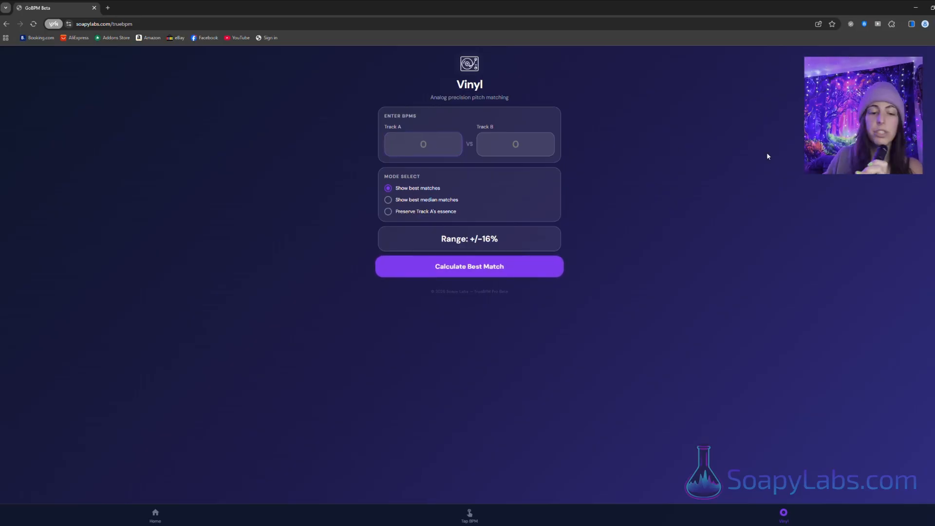
type("1")
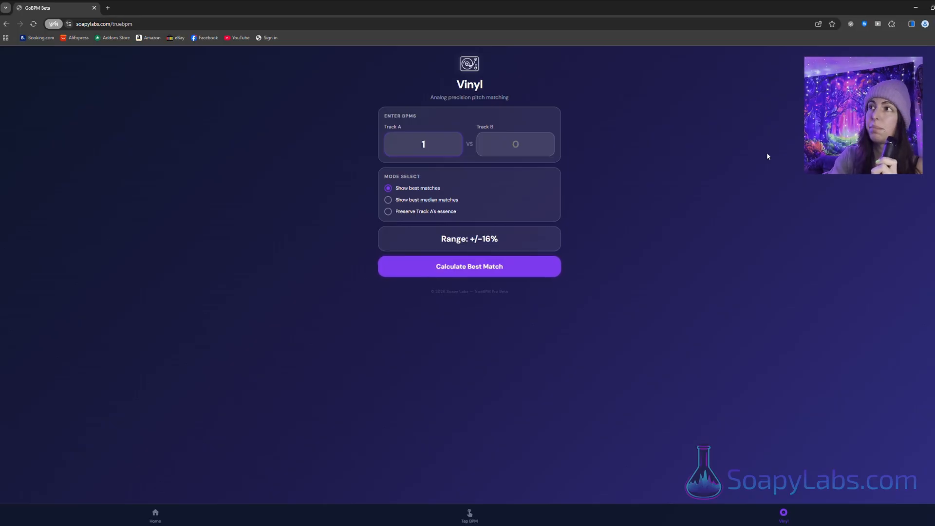
type("22")
left_click(525, 150)
type("124")
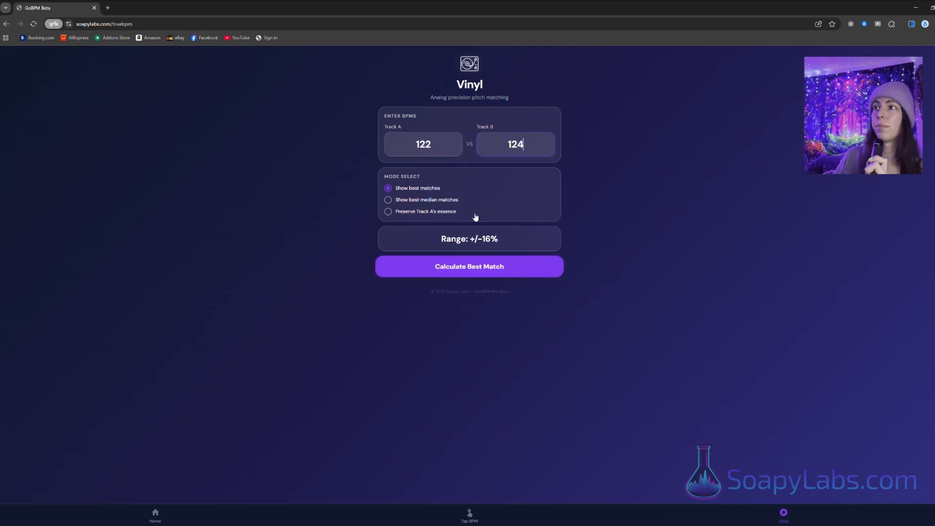
left_click(469, 268)
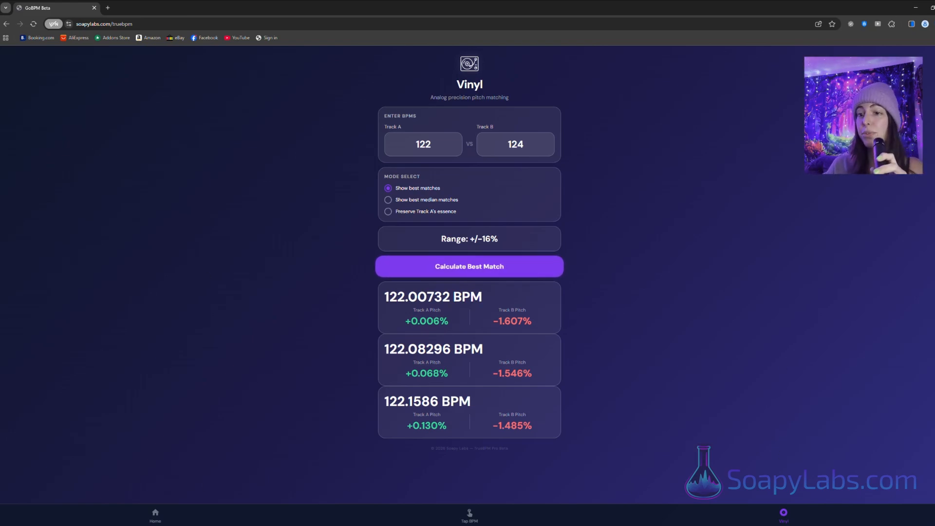
Step: Return to the main BPM calculator and open the Track A BPM value for editing
left_click(156, 510)
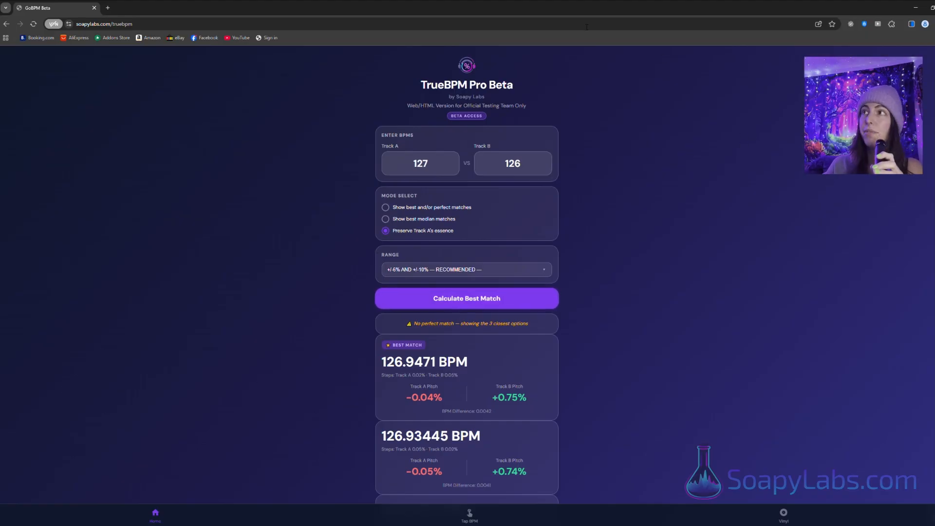
left_click(420, 163)
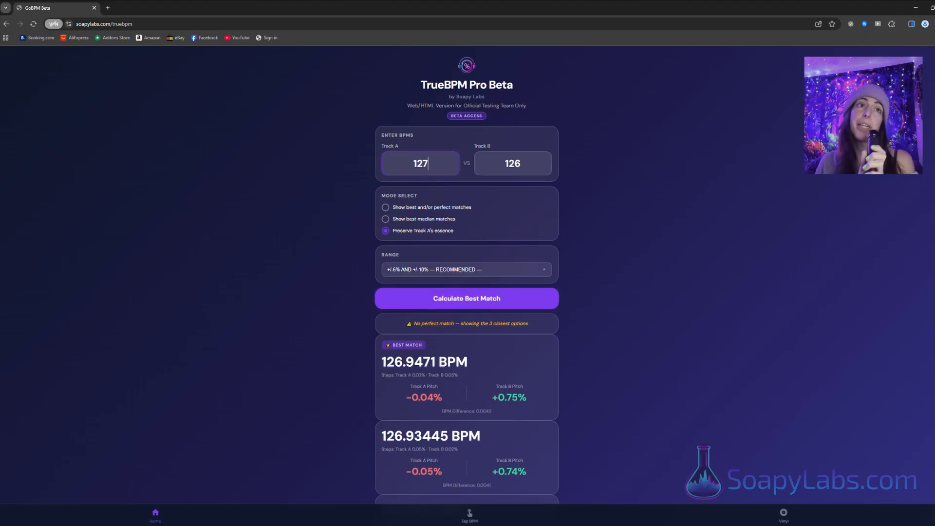